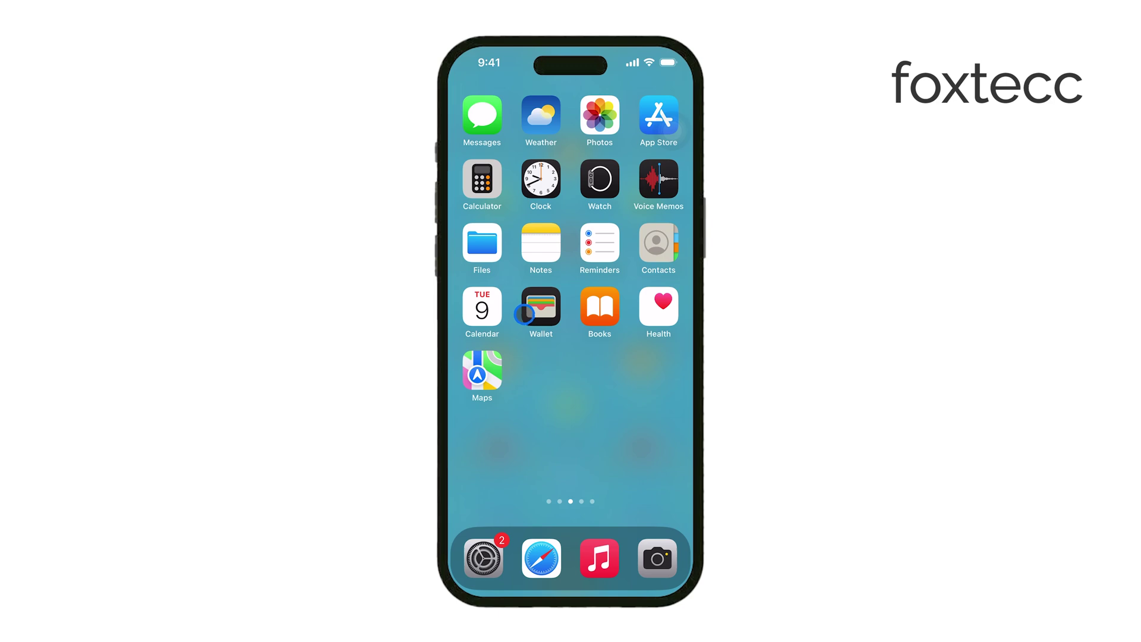
Launch Photos and open the Videos collection under Media Types
{"action": "left_click", "coordinate": [599, 114]}
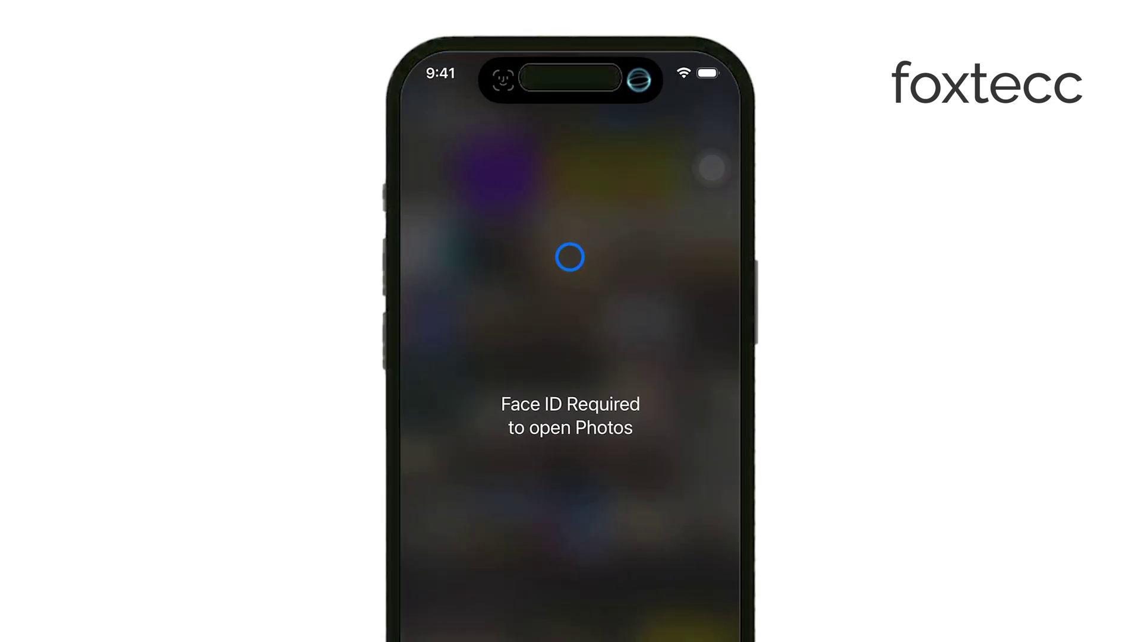
{"action": "scroll", "coordinate": [569, 255], "scroll_direction": "down", "scroll_amount": 10}
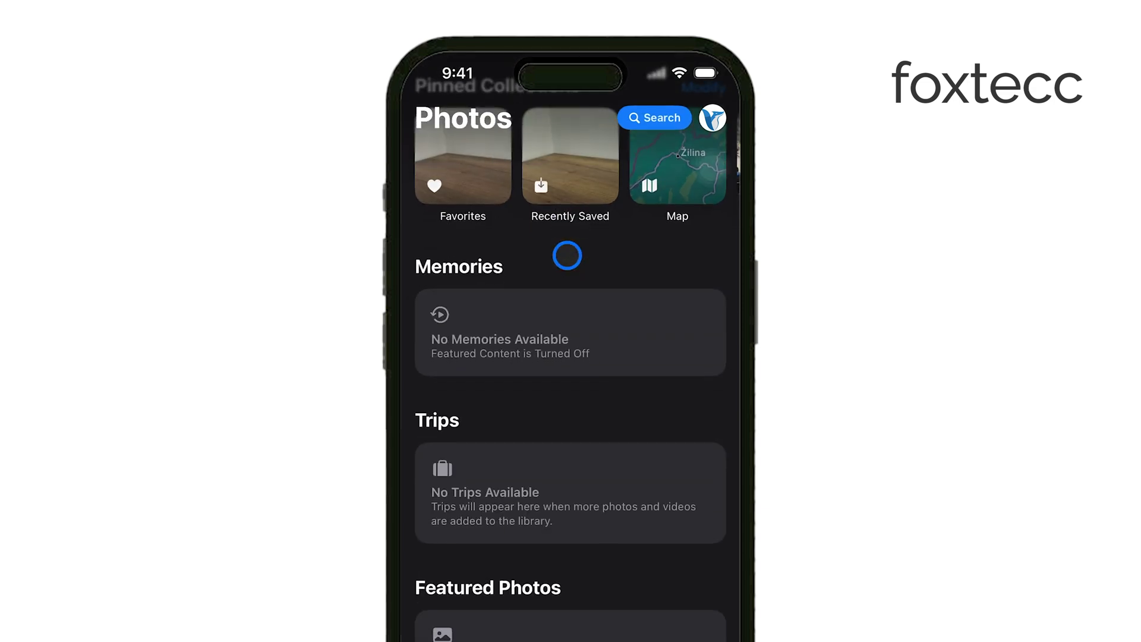
{"action": "scroll", "coordinate": [566, 257], "scroll_direction": "down", "scroll_amount": 7}
{"action": "scroll", "coordinate": [564, 330], "scroll_direction": "up", "scroll_amount": 3}
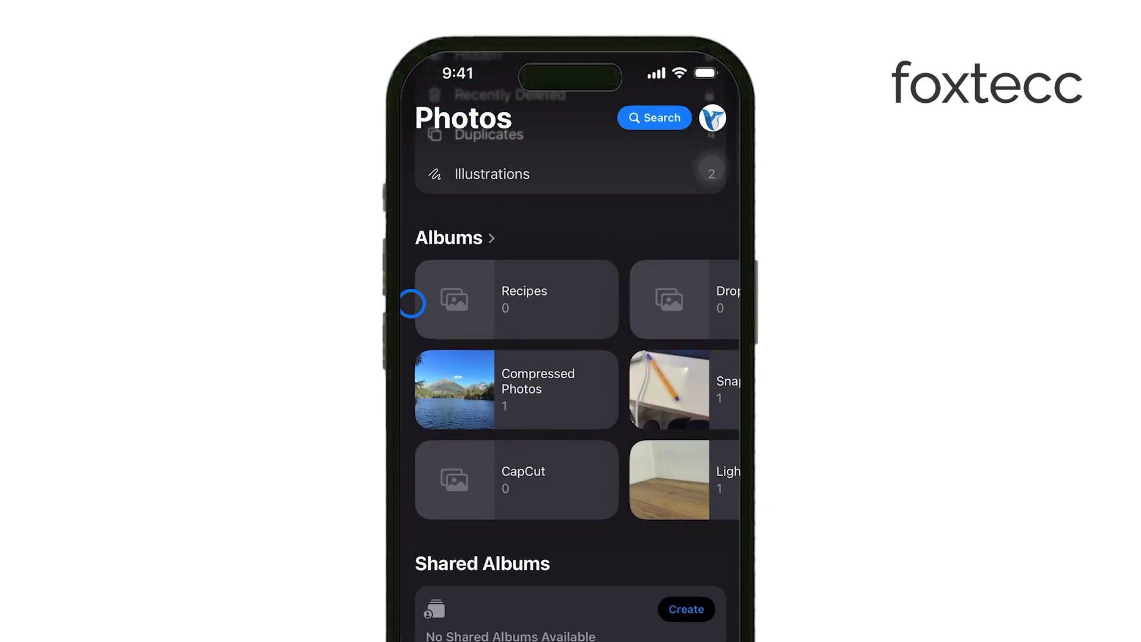
{"action": "scroll", "coordinate": [572, 388], "scroll_direction": "right", "scroll_amount": 3}
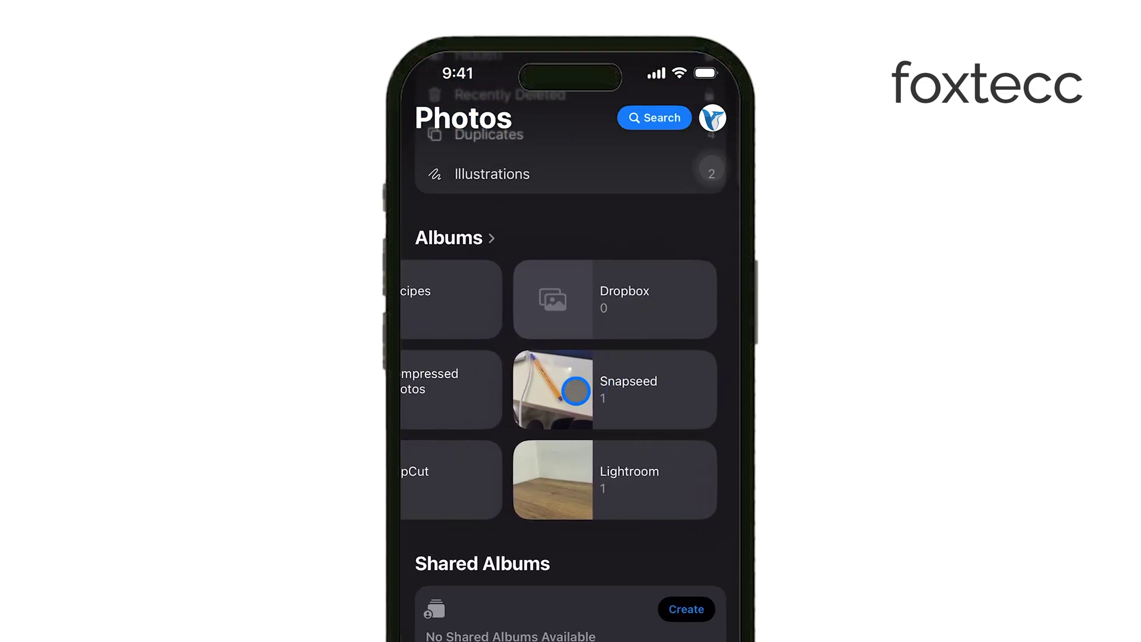
{"action": "scroll", "coordinate": [572, 386], "scroll_direction": "up", "scroll_amount": 4}
{"action": "scroll", "coordinate": [523, 346], "scroll_direction": "up", "scroll_amount": 1}
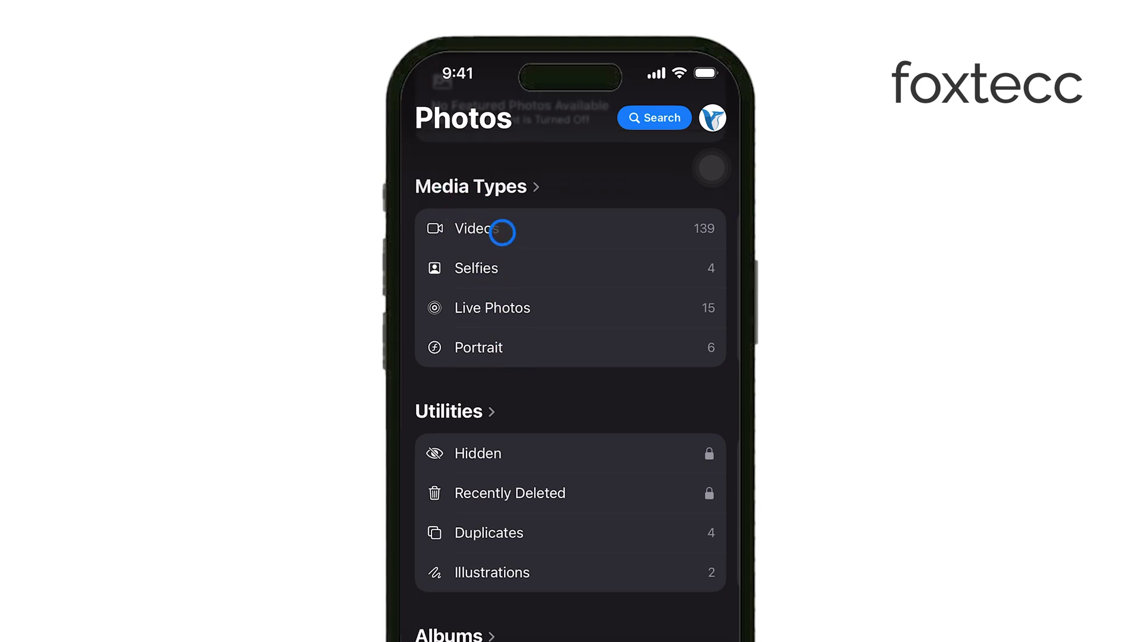
{"action": "left_click", "coordinate": [502, 232]}
{"action": "left_click", "coordinate": [503, 232]}
{"action": "scroll", "coordinate": [503, 267], "scroll_direction": "down", "scroll_amount": 3}
{"action": "scroll", "coordinate": [504, 297], "scroll_direction": "down", "scroll_amount": 5}
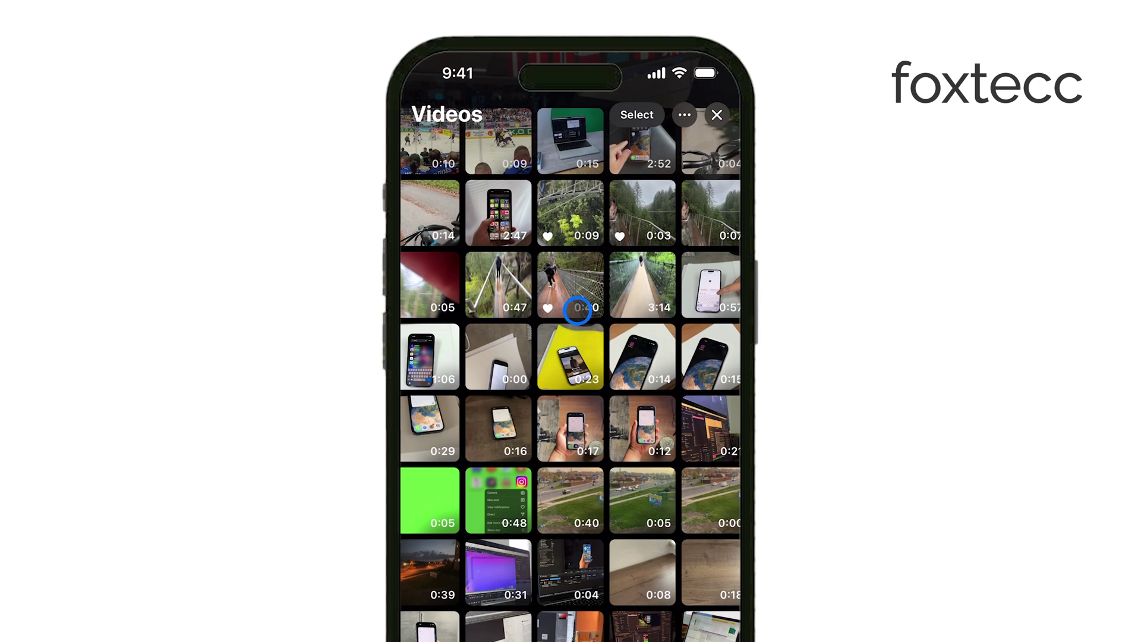
{"action": "scroll", "coordinate": [615, 321], "scroll_direction": "down", "scroll_amount": 2}
Preview the 0:14 clip, then select the 0:14, 0:15, 0:17 and 0:12 videos
{"action": "left_click", "coordinate": [645, 264]}
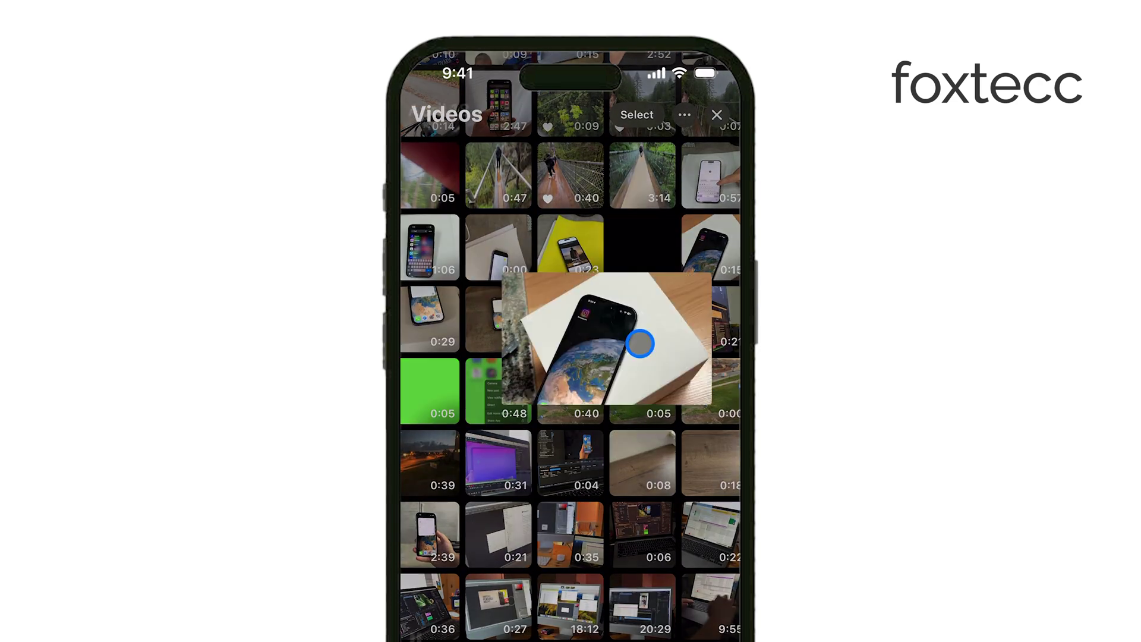
{"action": "left_click_drag", "start_coordinate": [656, 481], "coordinate": [665, 392]}
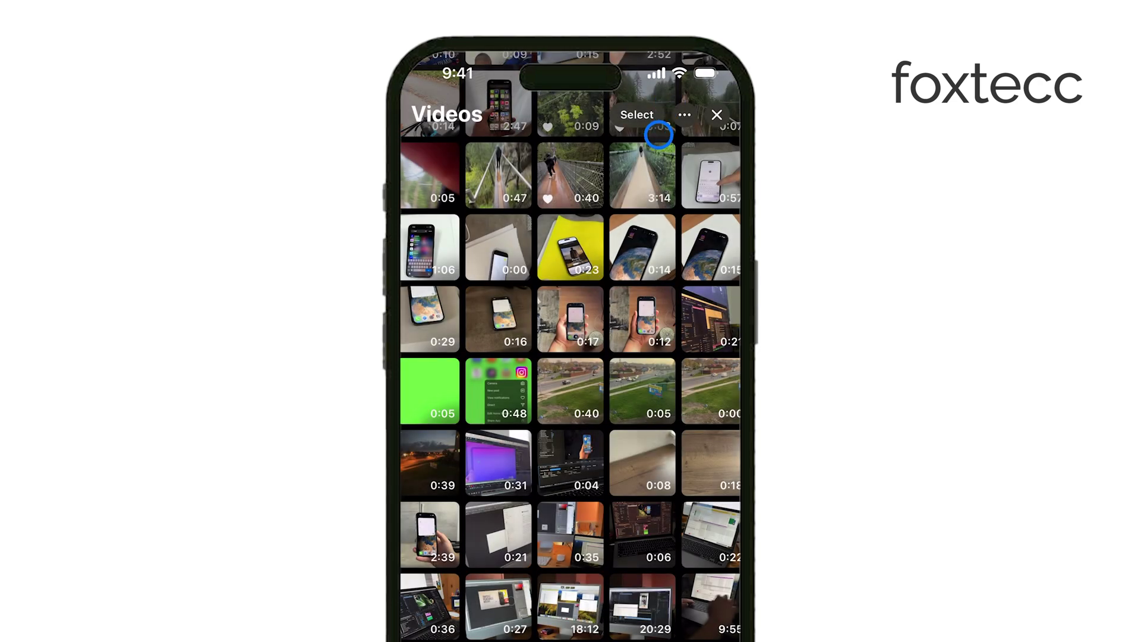
{"action": "left_click", "coordinate": [642, 115]}
{"action": "left_click", "coordinate": [641, 259]}
{"action": "left_click", "coordinate": [692, 268]}
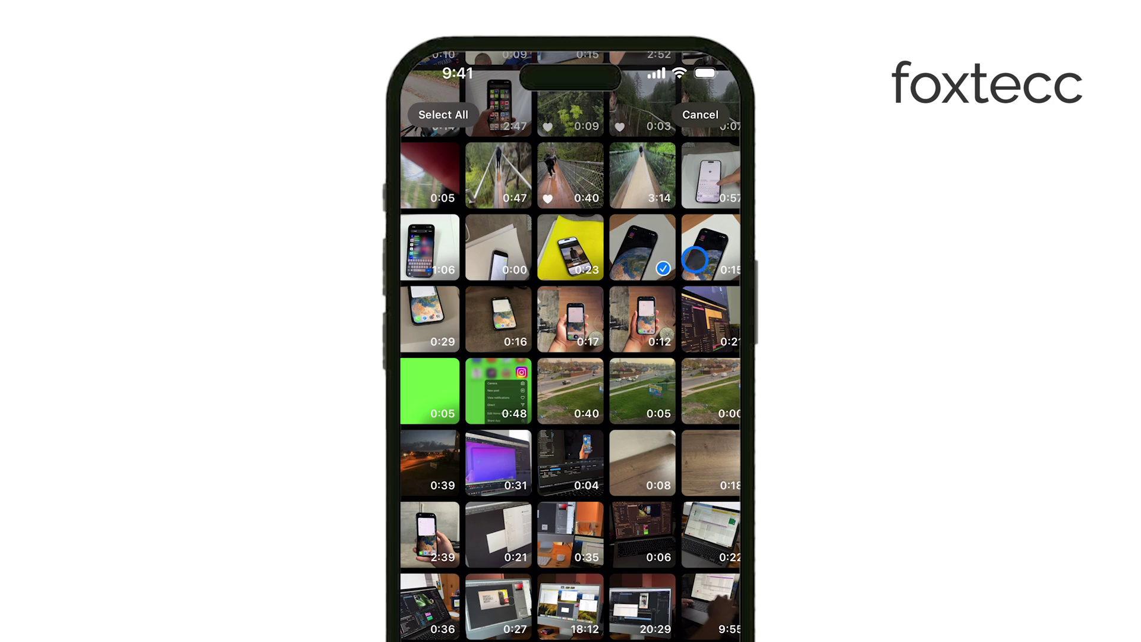
{"action": "left_click", "coordinate": [584, 330]}
{"action": "left_click", "coordinate": [646, 326]}
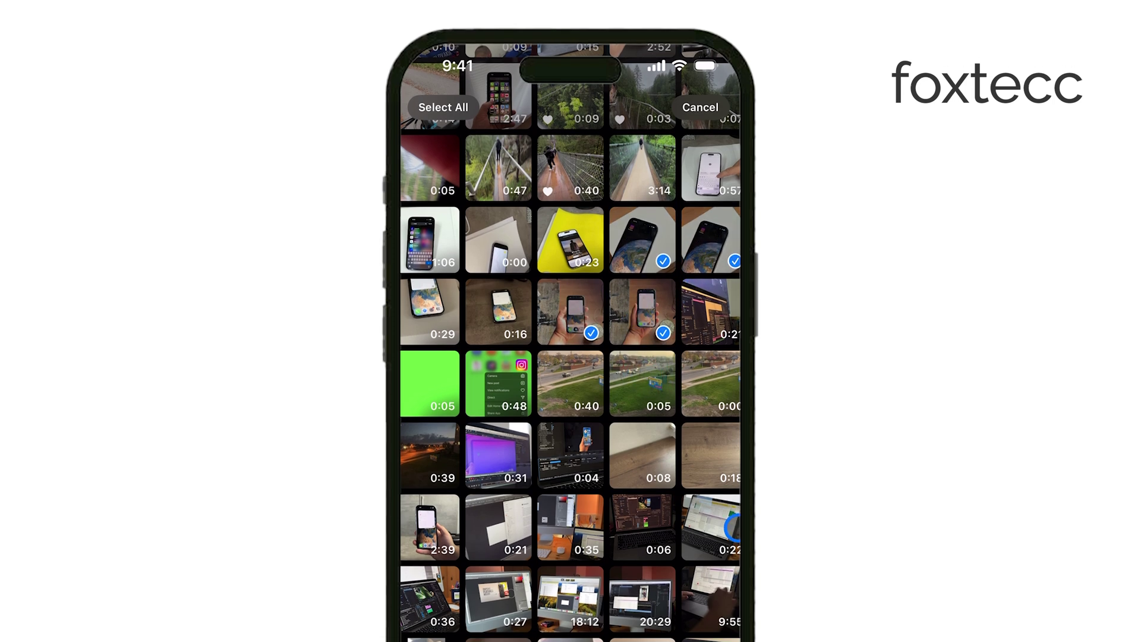
{"action": "left_click_drag", "start_coordinate": [727, 534], "coordinate": [731, 445]}
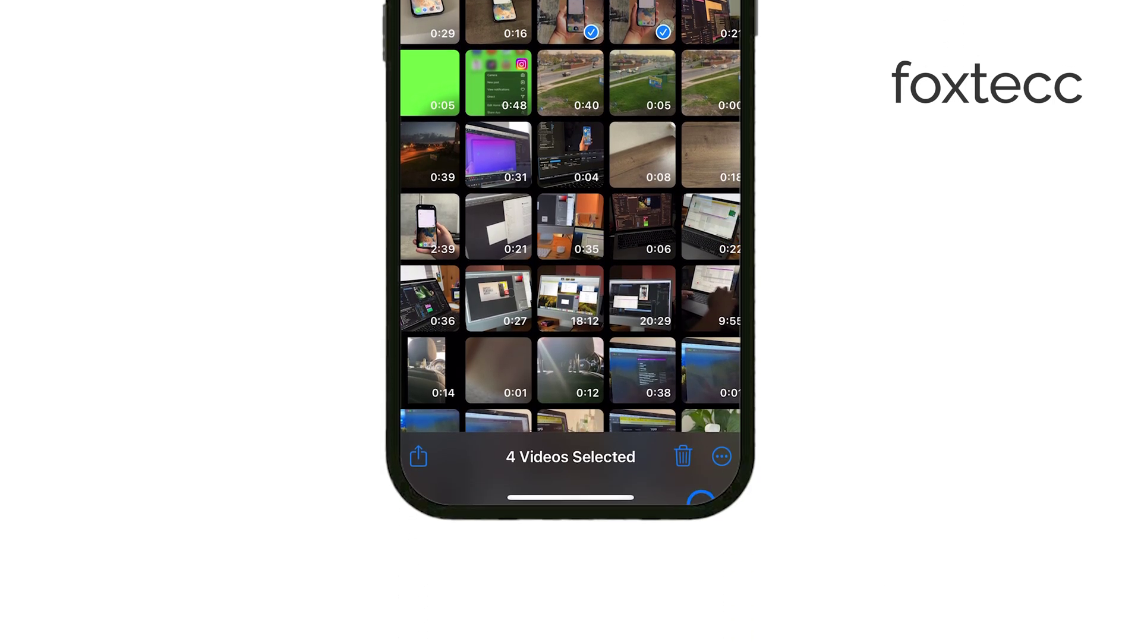
Trash and confirm deleting the four selected videos, then return to the library overview
{"action": "left_click", "coordinate": [686, 457]}
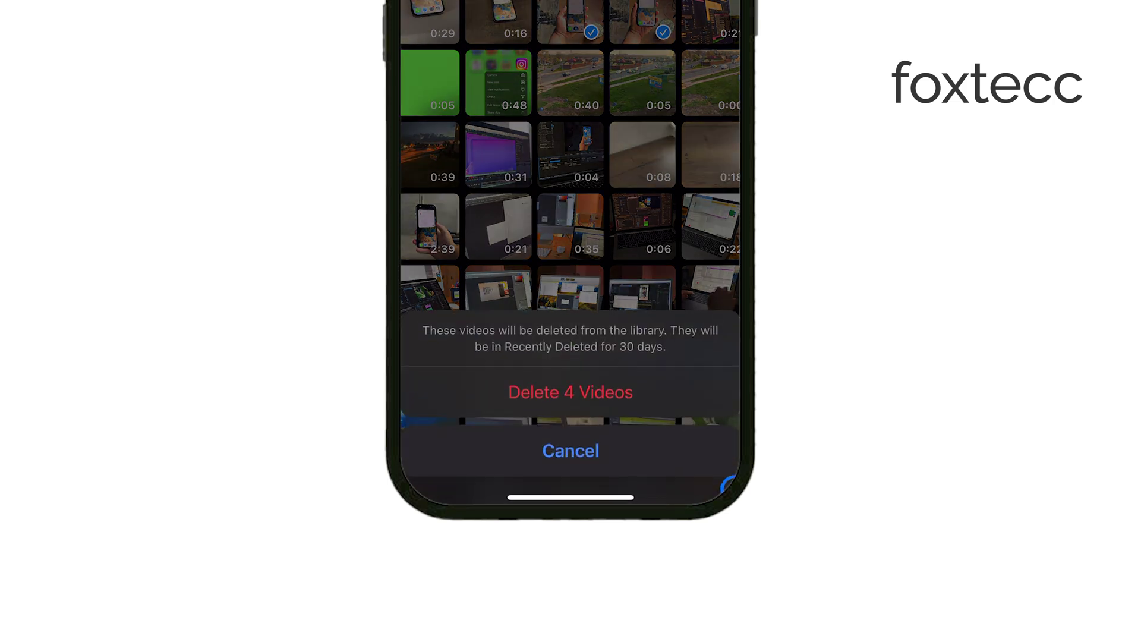
{"action": "left_click", "coordinate": [590, 393]}
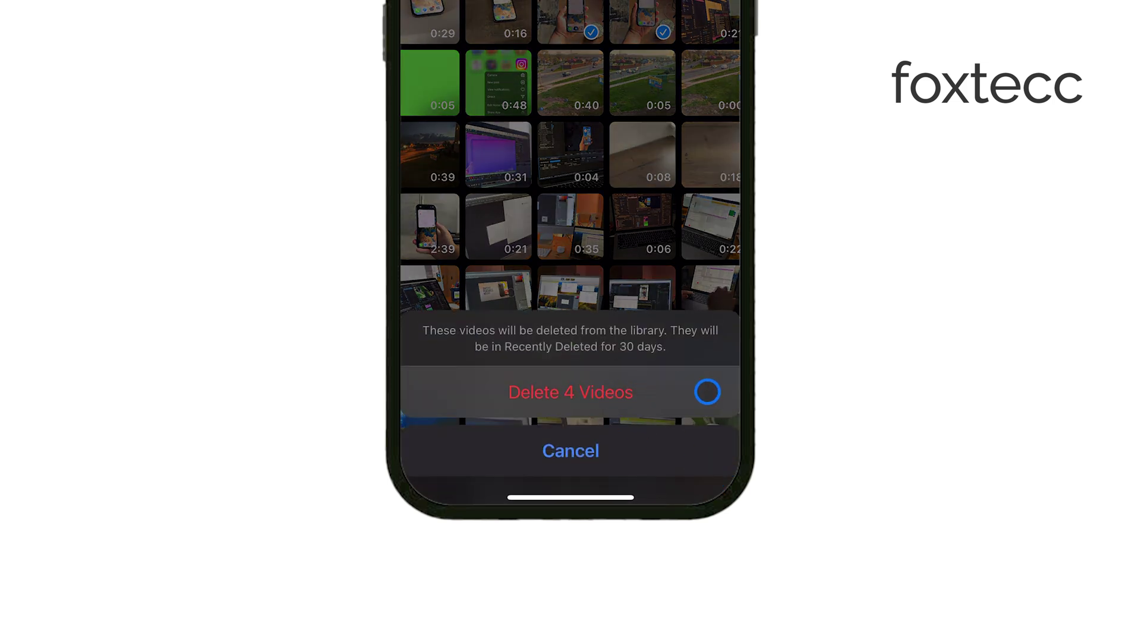
{"action": "left_click", "coordinate": [707, 392]}
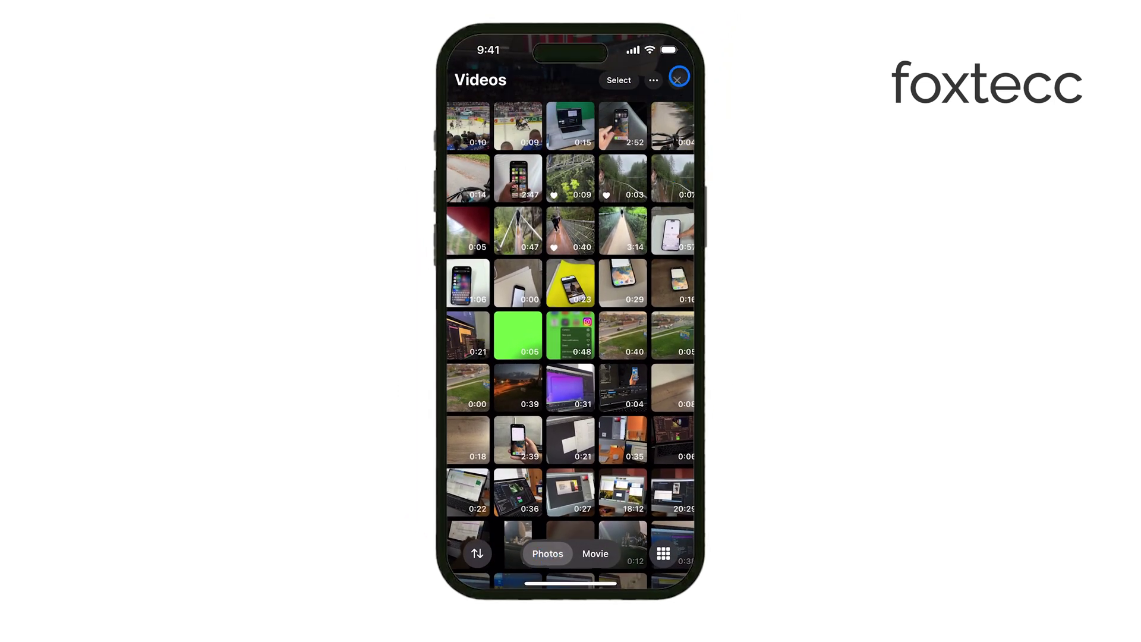
{"action": "left_click", "coordinate": [679, 79]}
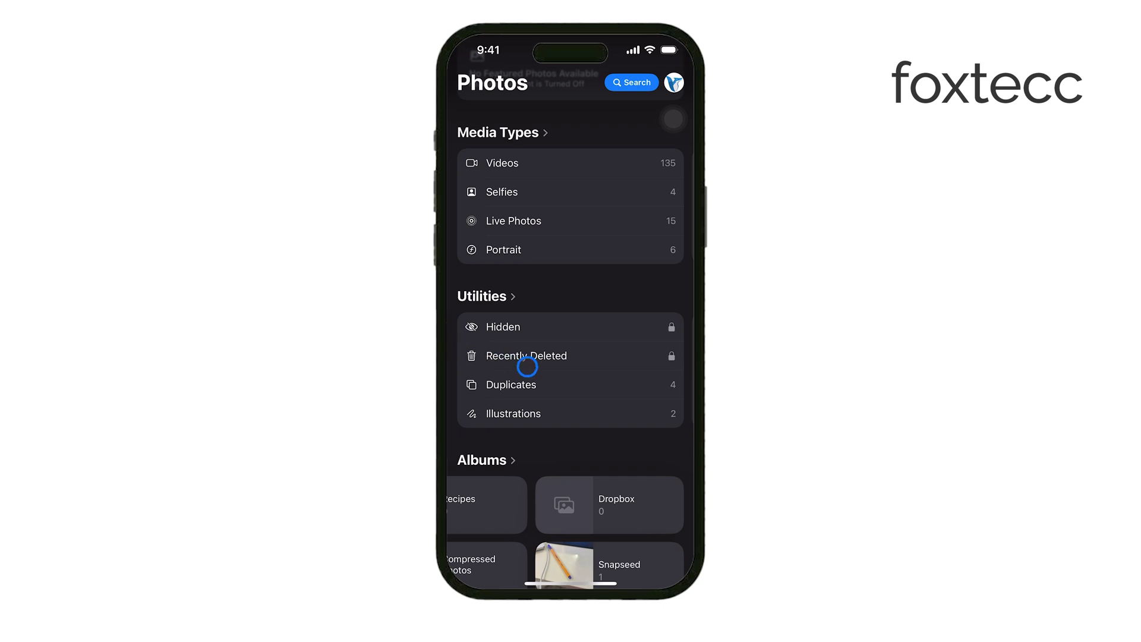
{"action": "left_click_drag", "start_coordinate": [528, 367], "coordinate": [524, 189]}
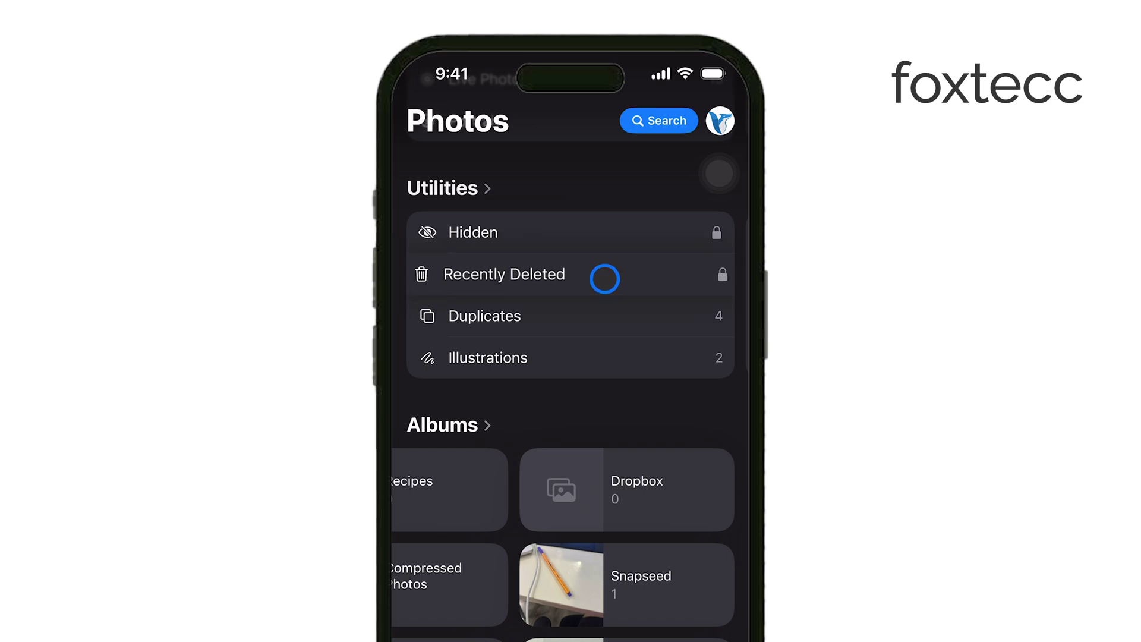
Unlock Recently Deleted with Face ID and permanently delete all 2 photos and 4 videos
{"action": "left_click", "coordinate": [529, 277]}
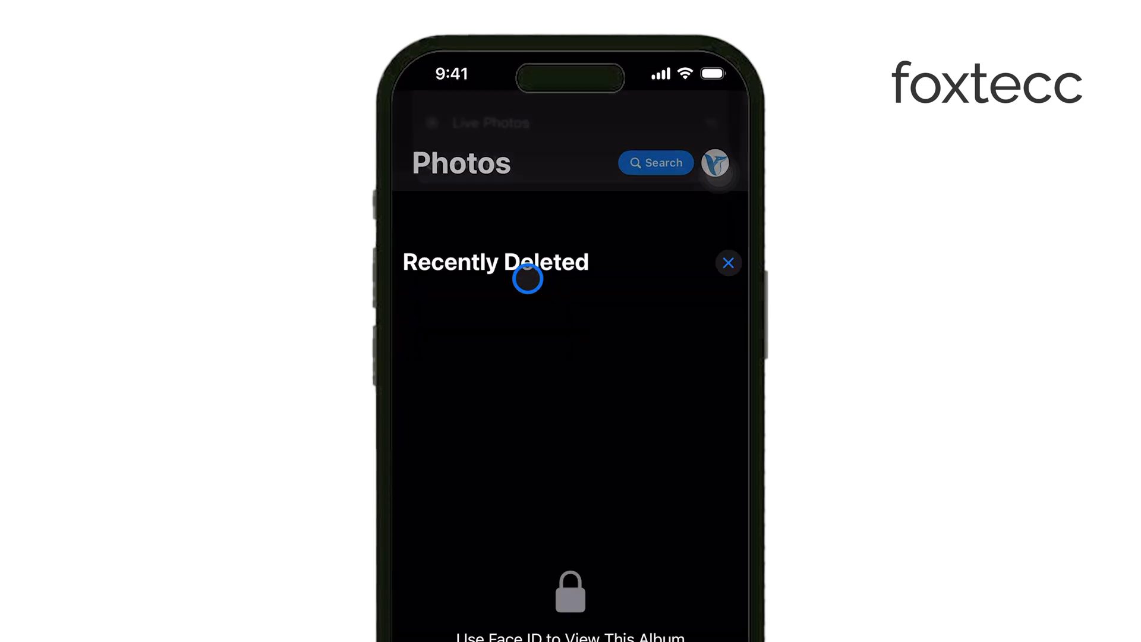
{"action": "left_click", "coordinate": [584, 526]}
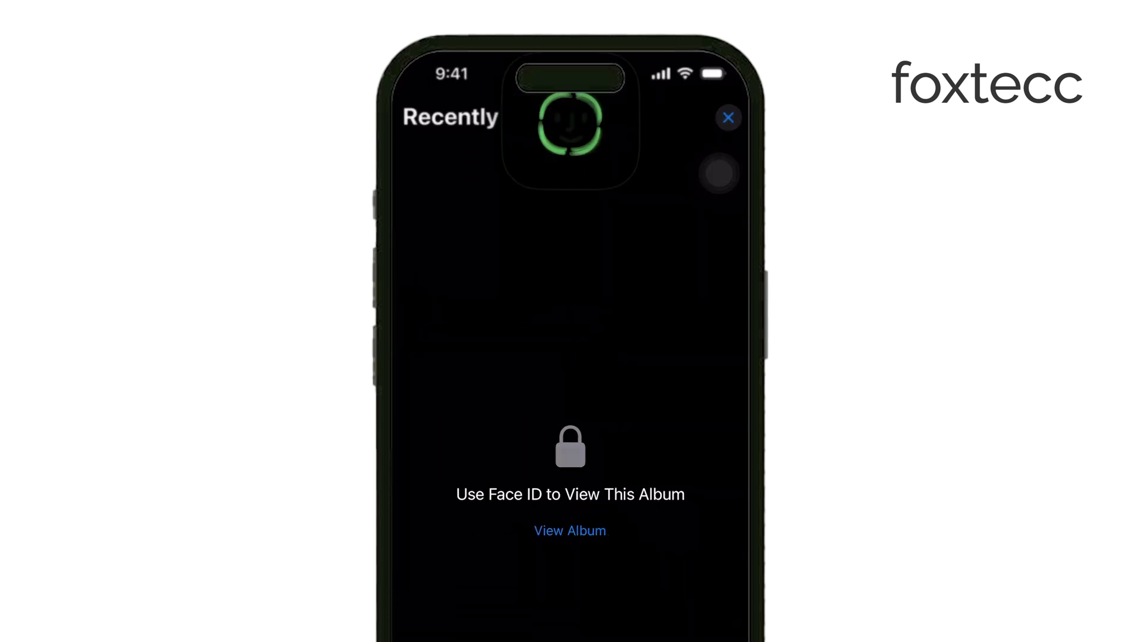
{"action": "left_click", "coordinate": [644, 118]}
{"action": "left_click", "coordinate": [726, 497]}
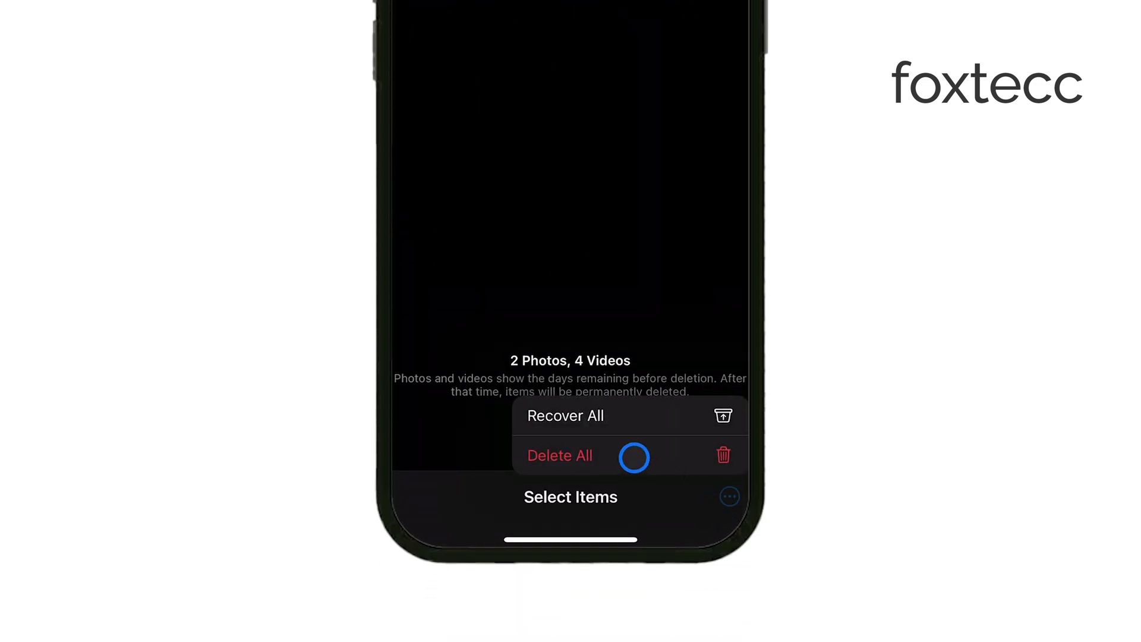
{"action": "left_click", "coordinate": [634, 459]}
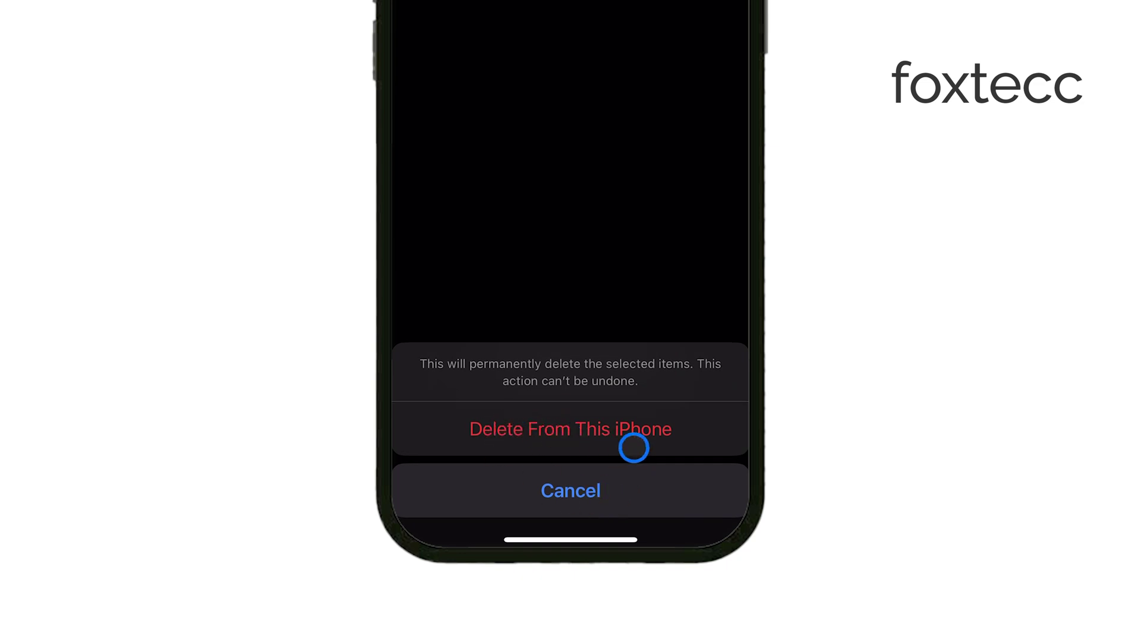
{"action": "left_click", "coordinate": [691, 438]}
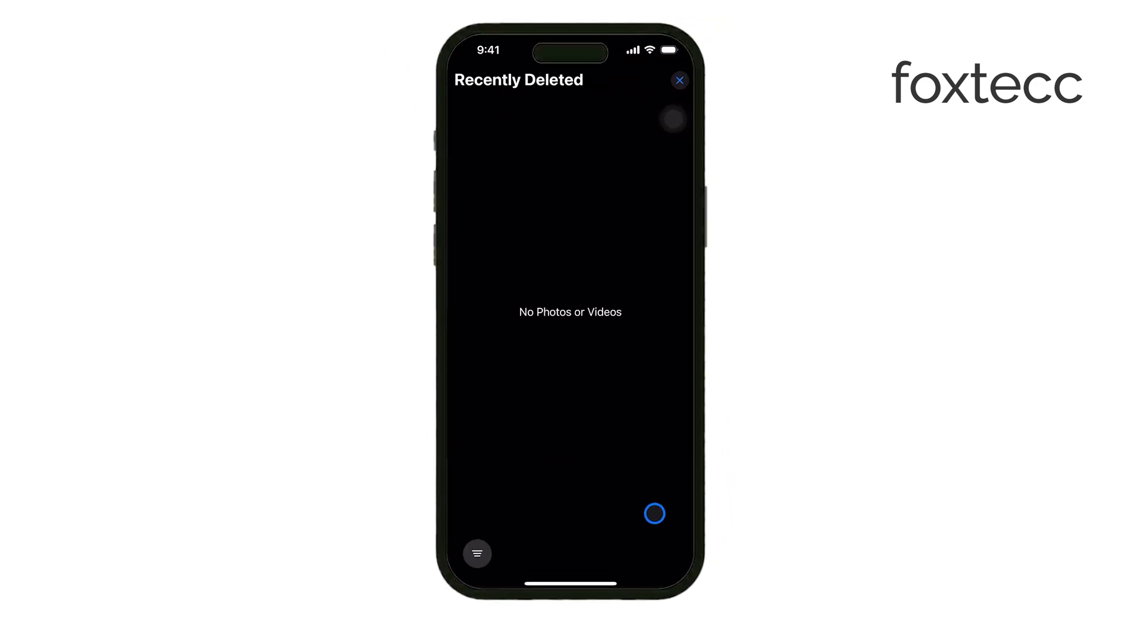
Close the emptied Recently Deleted album with its X
{"action": "left_click", "coordinate": [679, 81]}
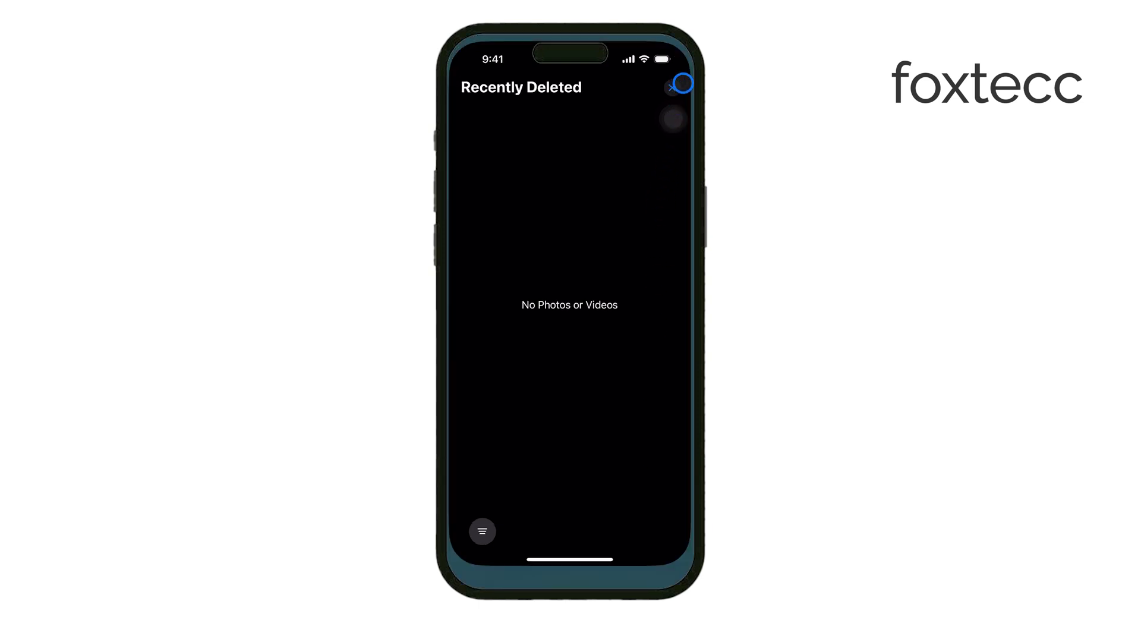